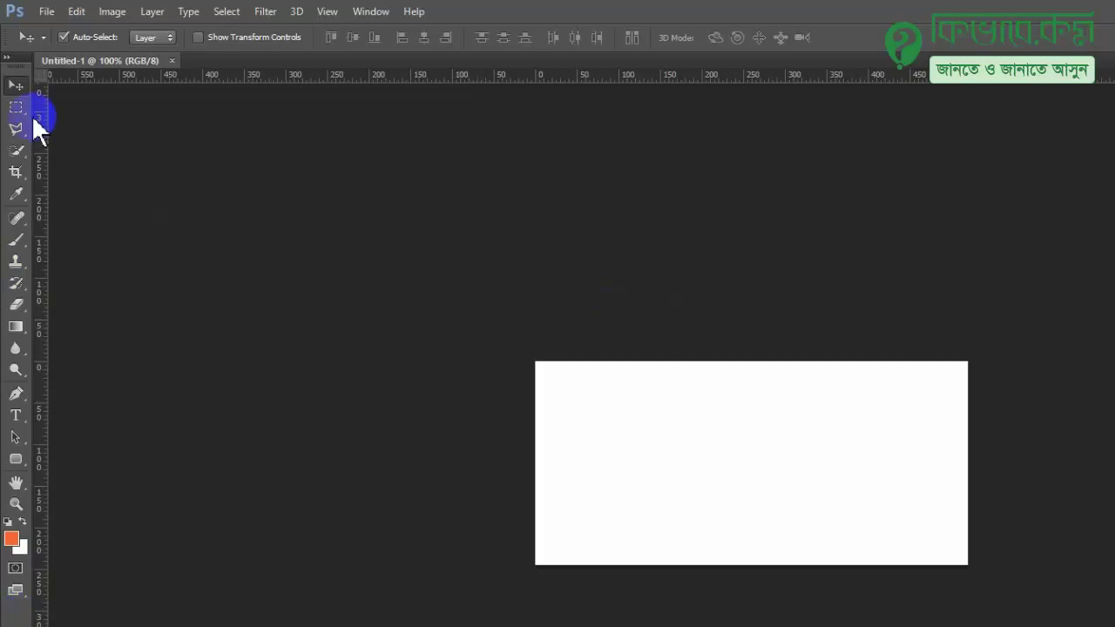
Switch the Tools panel to two columns and try the M and V tool shortcuts
left_click(8, 57)
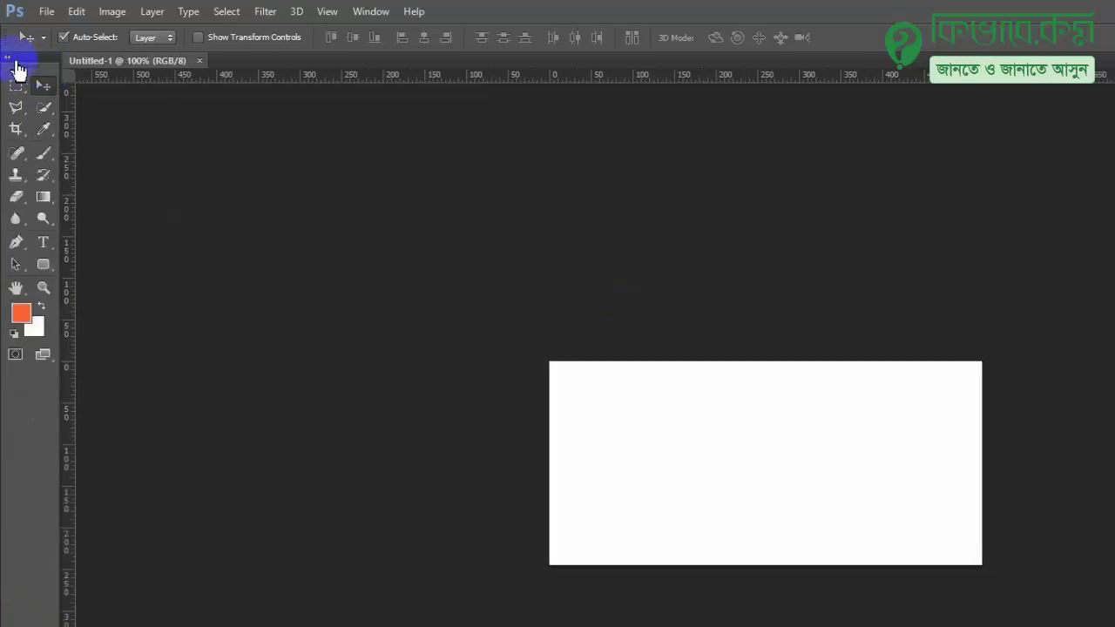
left_click(10, 58)
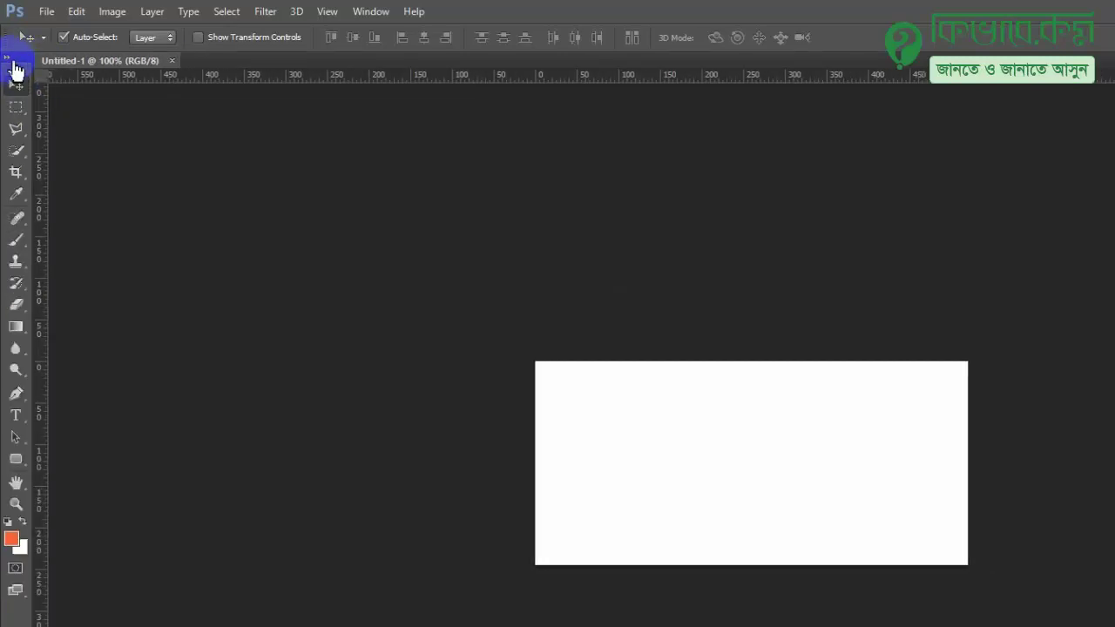
left_click(10, 58)
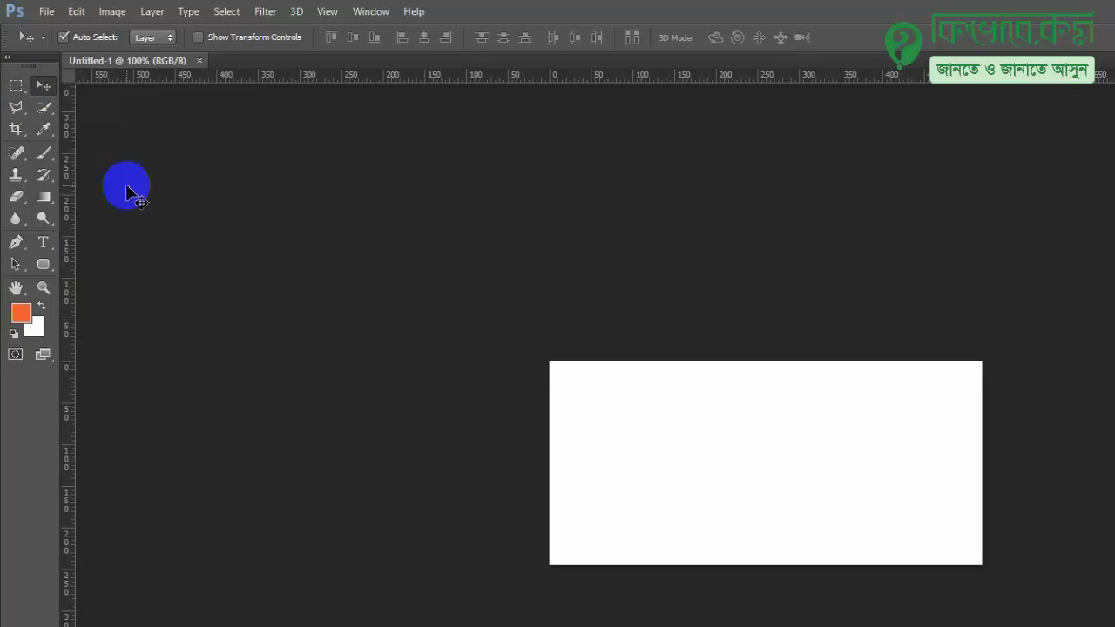
key("m")
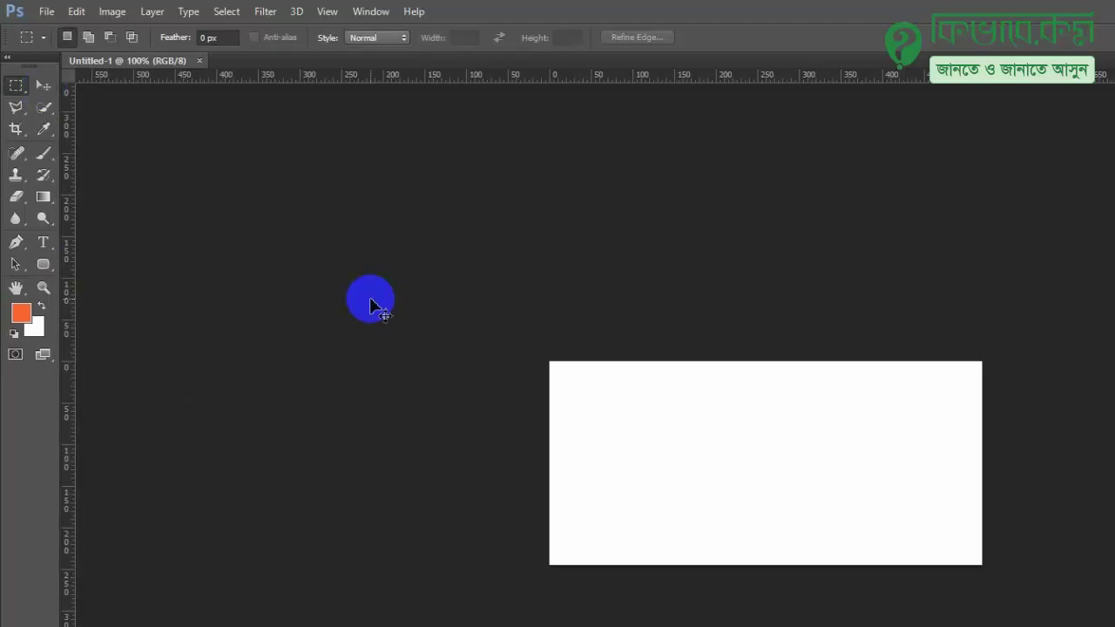
key("v")
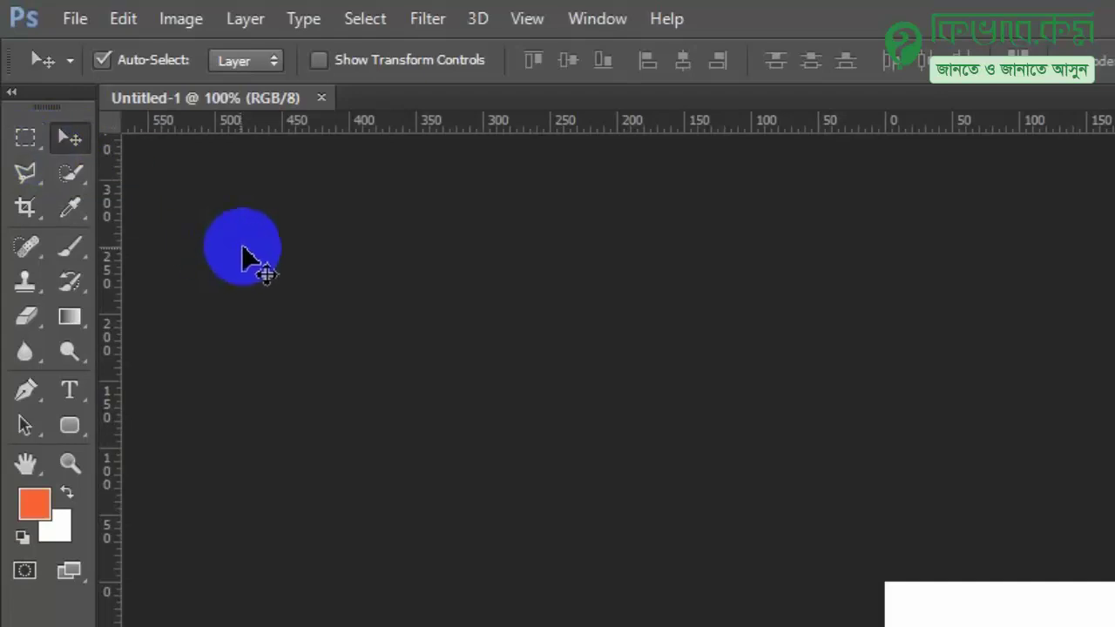
Browse the Marquee, Crop and Spot Healing tool flyouts to see their variants
left_click(39, 147)
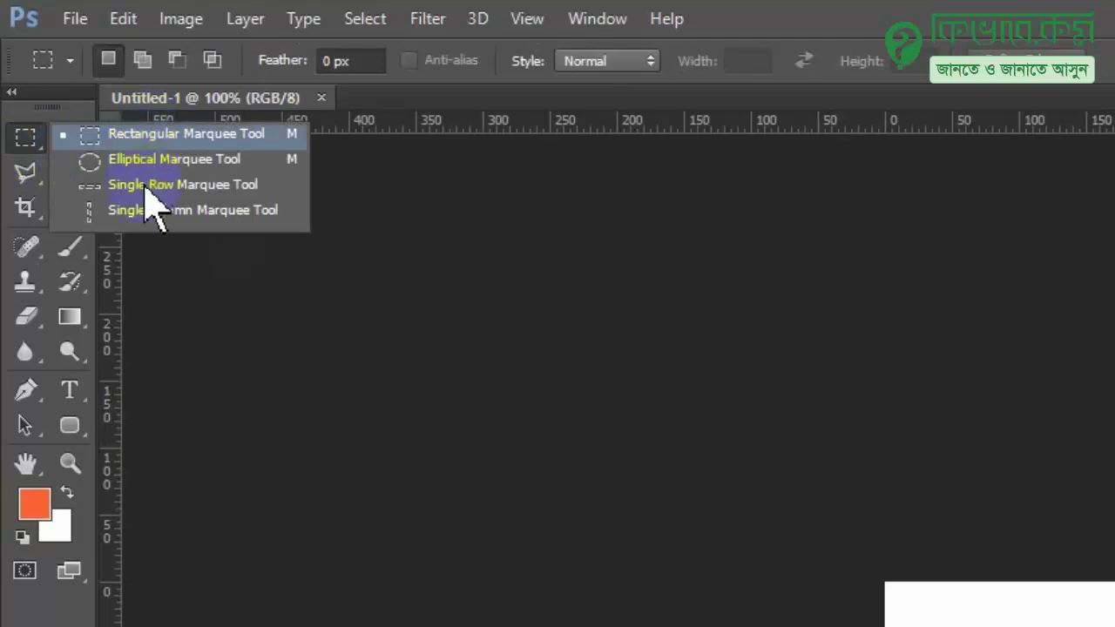
left_click(418, 375)
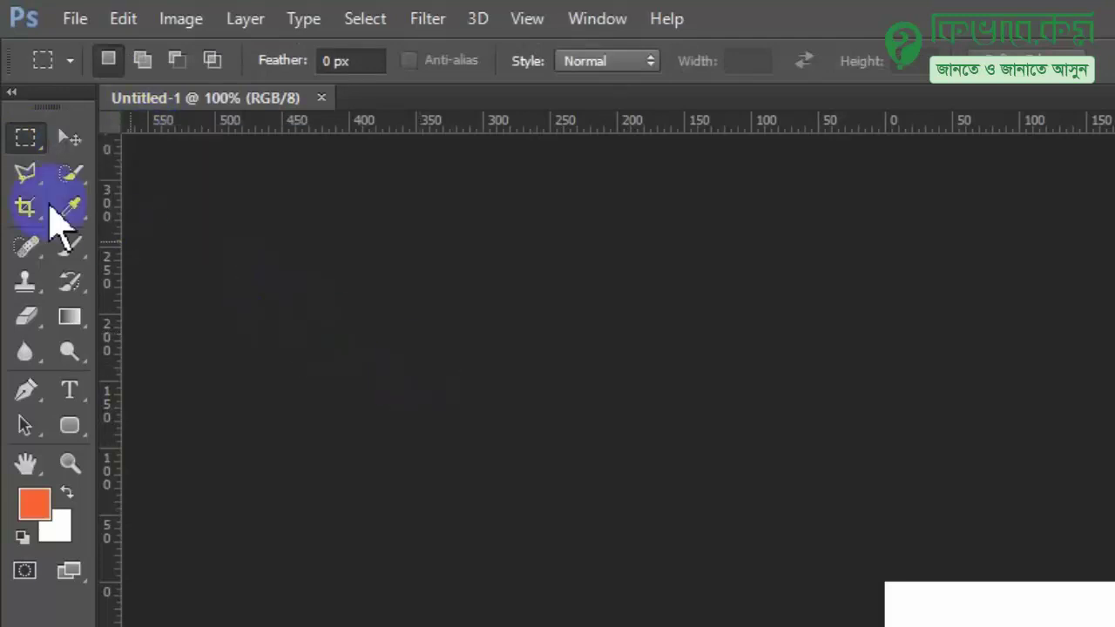
left_click(30, 143)
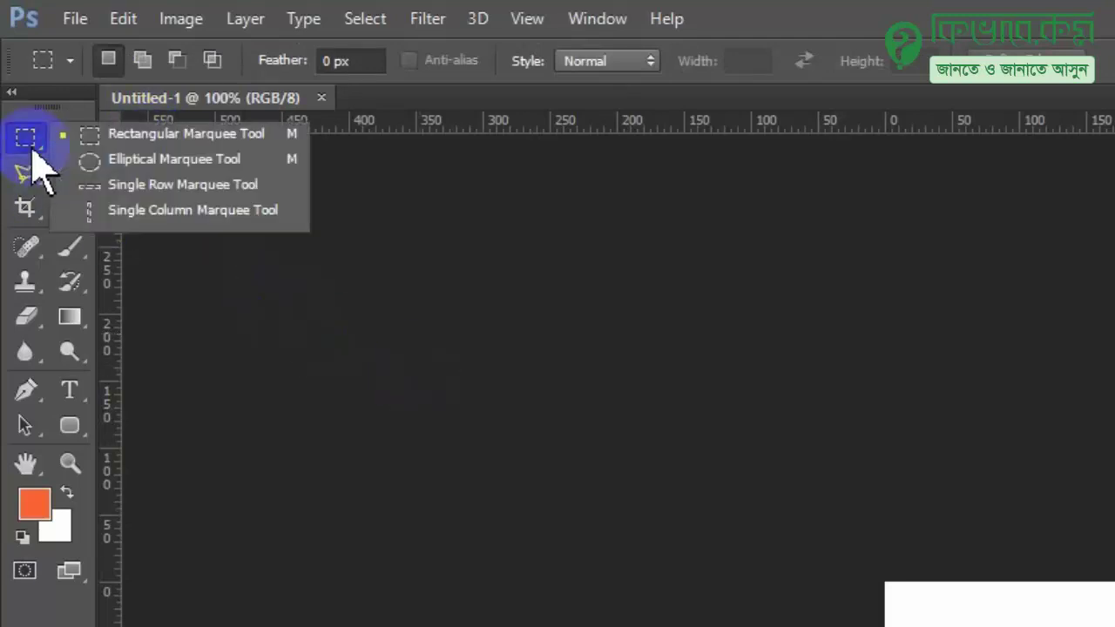
left_click(25, 209)
left_click(27, 250)
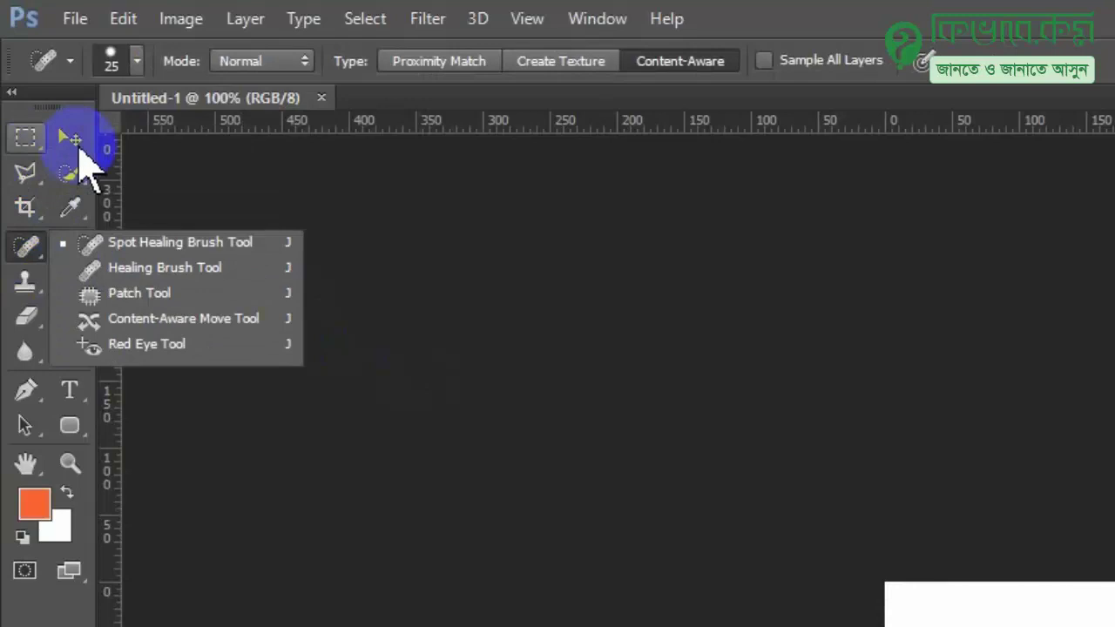
Try the Move, Lasso, Crop and Eyedropper tools, ending on the Rectangular Marquee
left_click(72, 136)
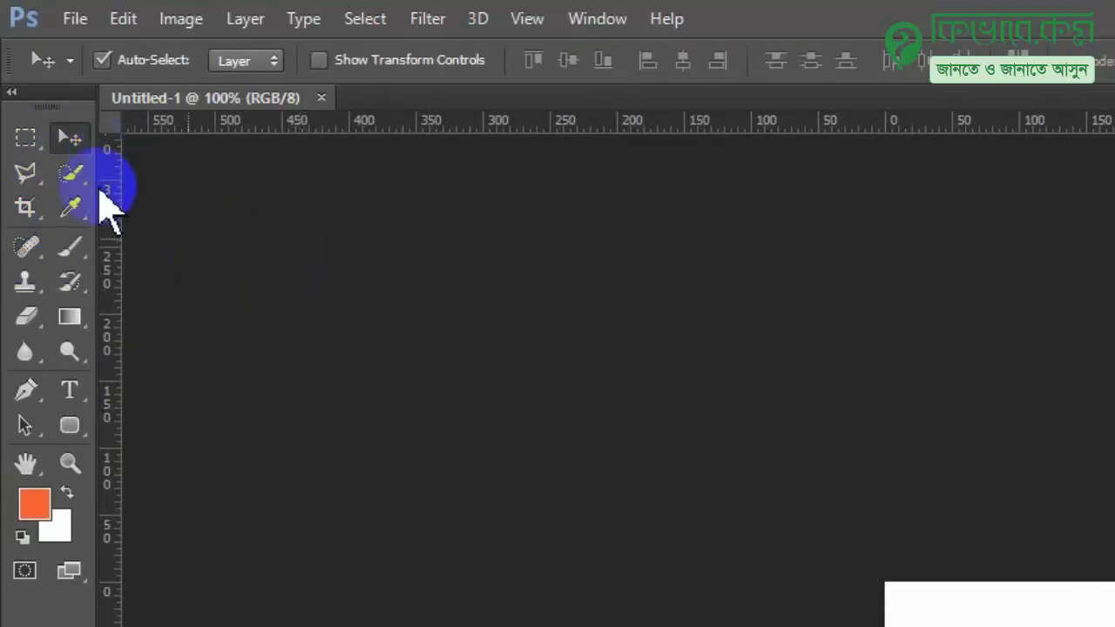
left_click(38, 165)
left_click(42, 144)
left_click(43, 202)
left_click(83, 213)
left_click(23, 139)
left_click(592, 254)
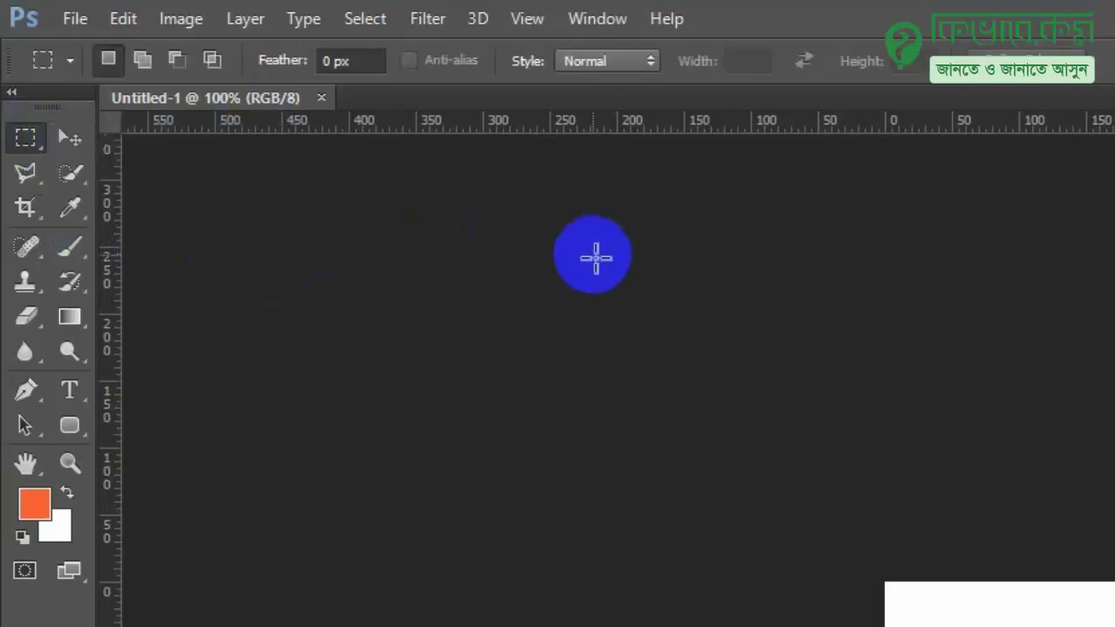
Drag a rectangular selection on the canvas, then switch to Elliptical Marquee and drag a small ellipse
left_click(24, 137)
left_click_drag(679, 436, 838, 565)
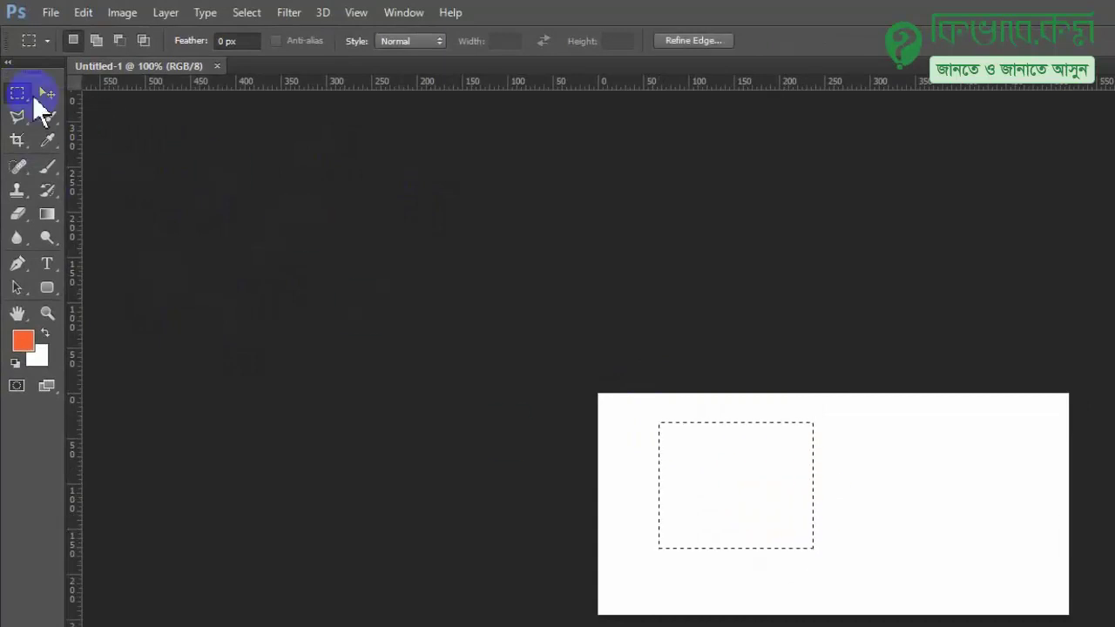
left_click(17, 93)
left_click(78, 114)
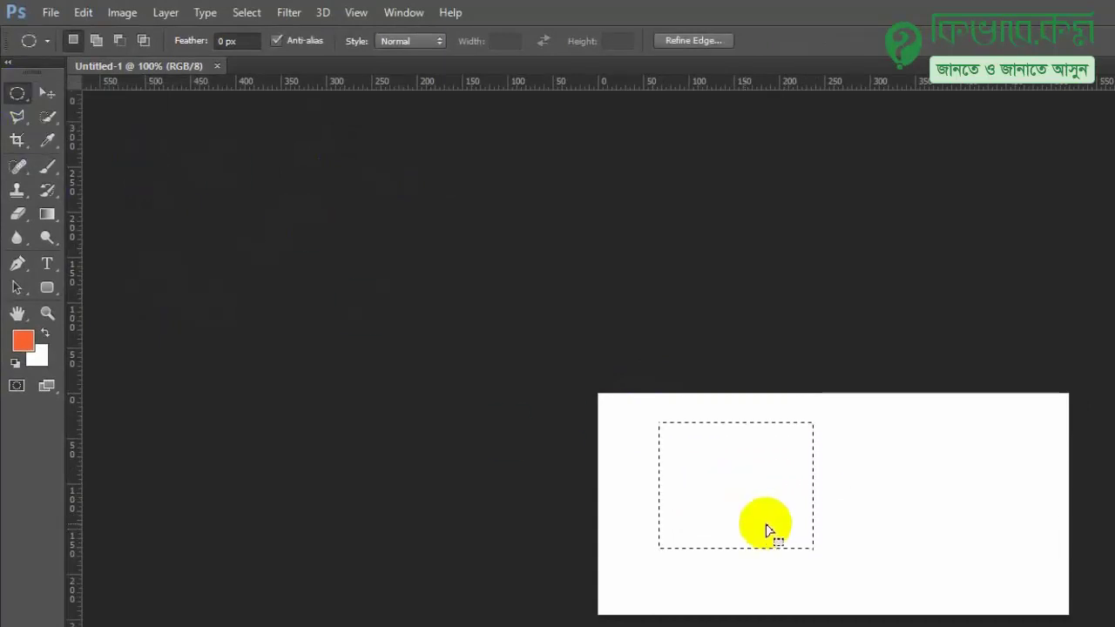
left_click_drag(871, 584, 758, 478)
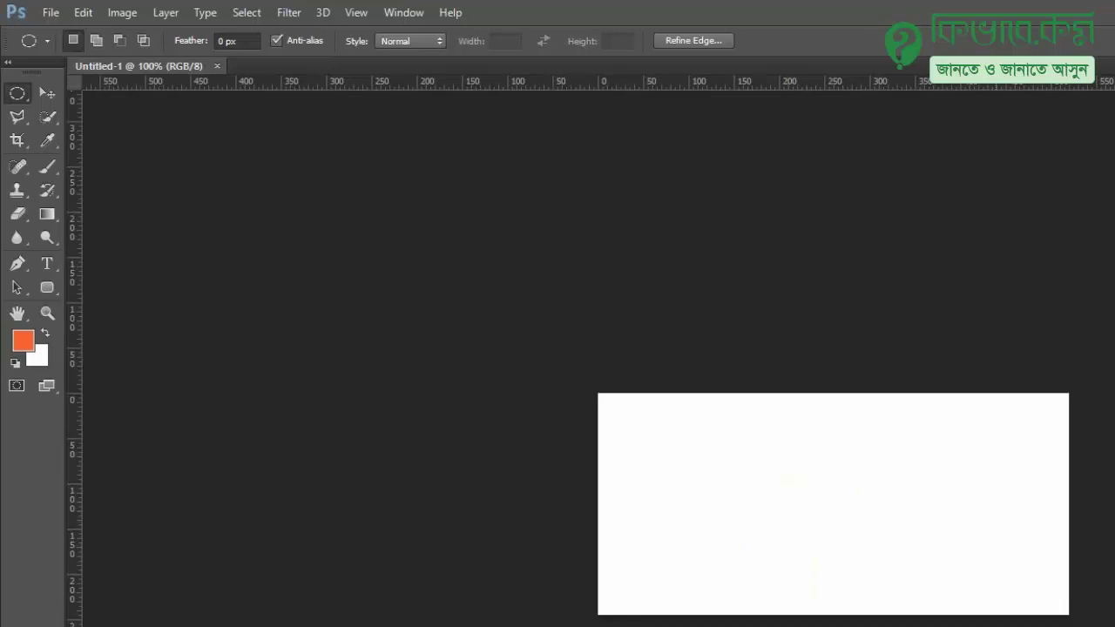
Draw a large oval selection on the left part of the white canvas
key("Return")
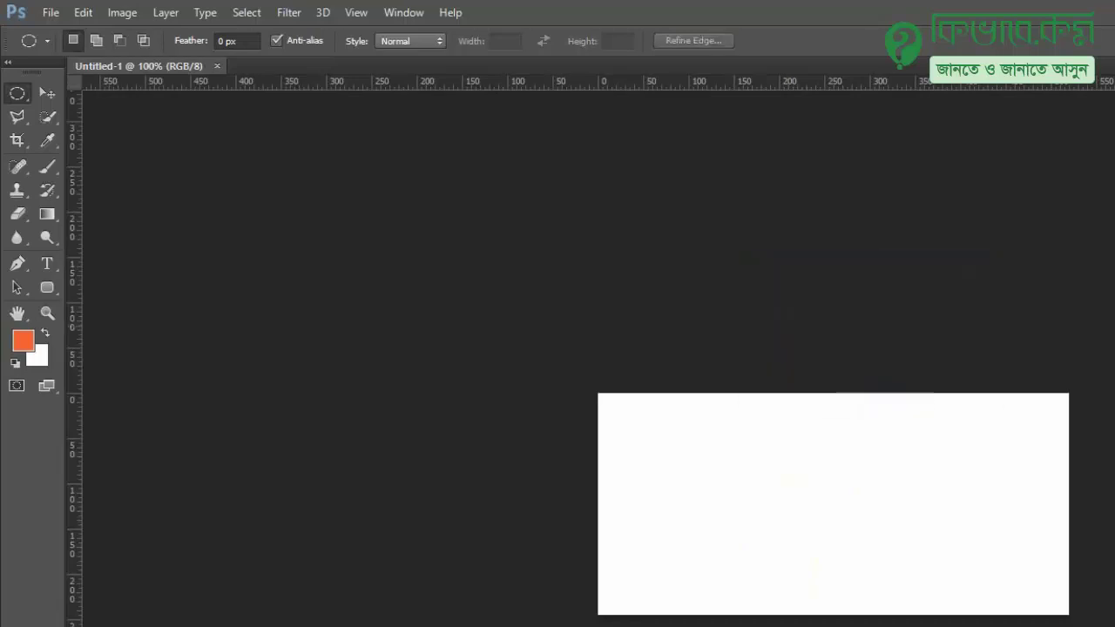
left_click_drag(819, 523, 858, 555)
left_click(826, 522)
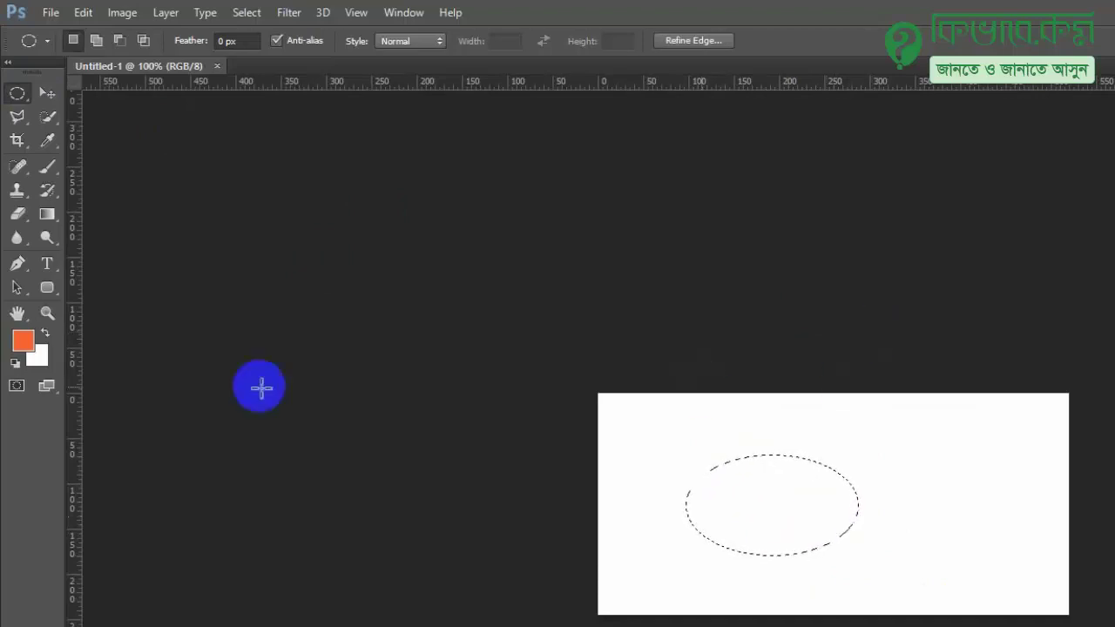
Try the Type, Clone Stamp, Blur, Pen and Hand tools, return to Elliptical Marquee, and open Select
left_click(47, 263)
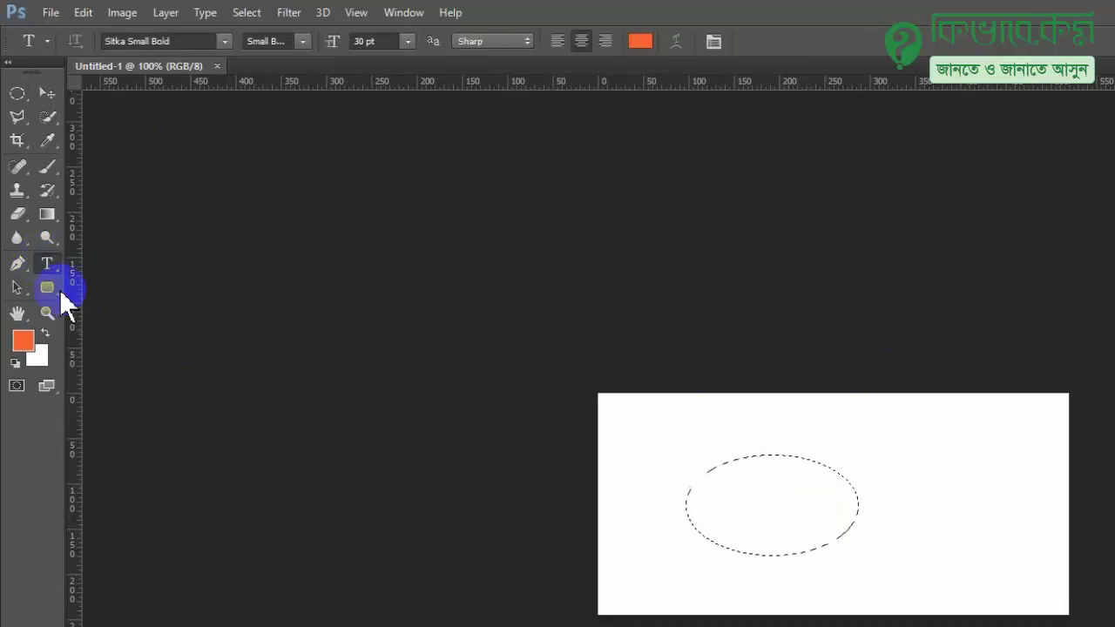
left_click(47, 94)
left_click(16, 190)
left_click(17, 237)
left_click(17, 265)
left_click(17, 313)
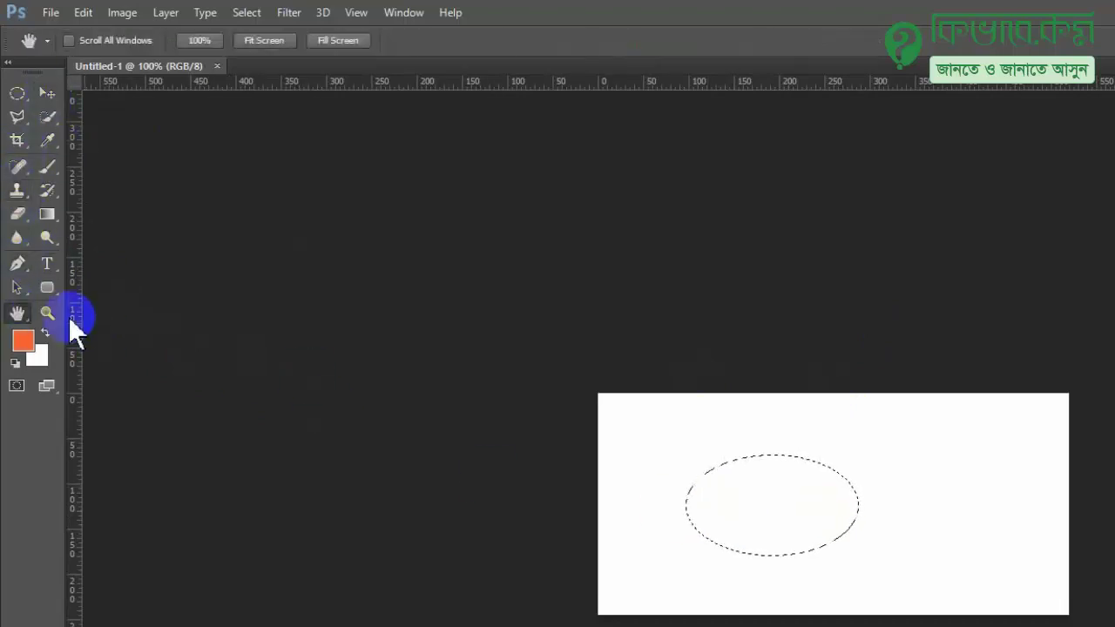
left_click(47, 288)
left_click(36, 94)
left_click(14, 92)
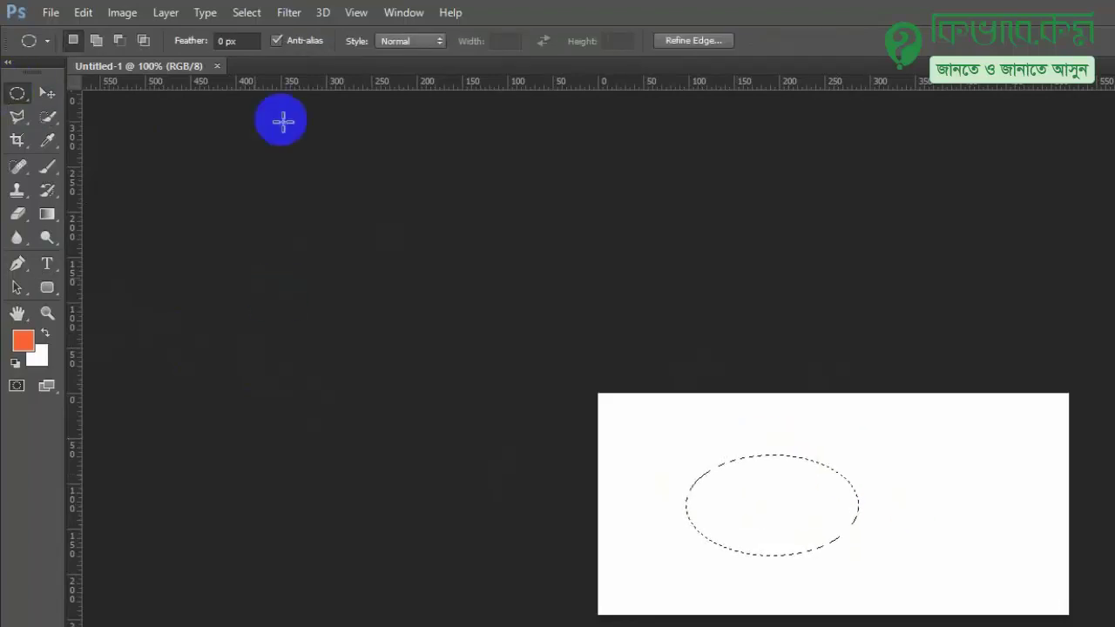
left_click(250, 19)
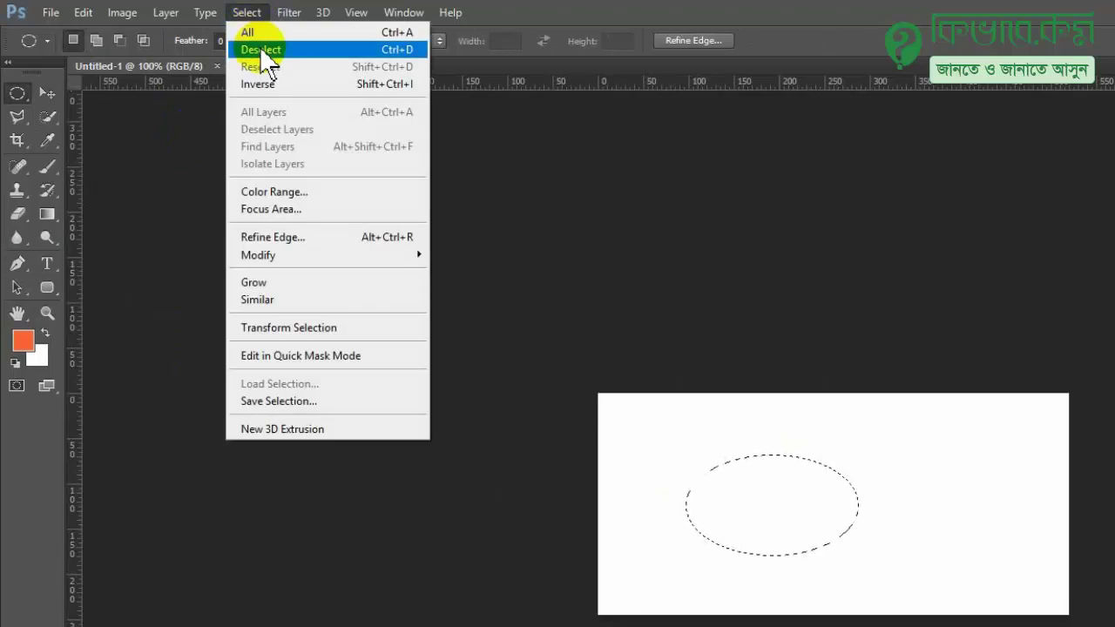
Deselect the oval and drag a rectangular marquee over the canvas's right-centre
left_click(400, 50)
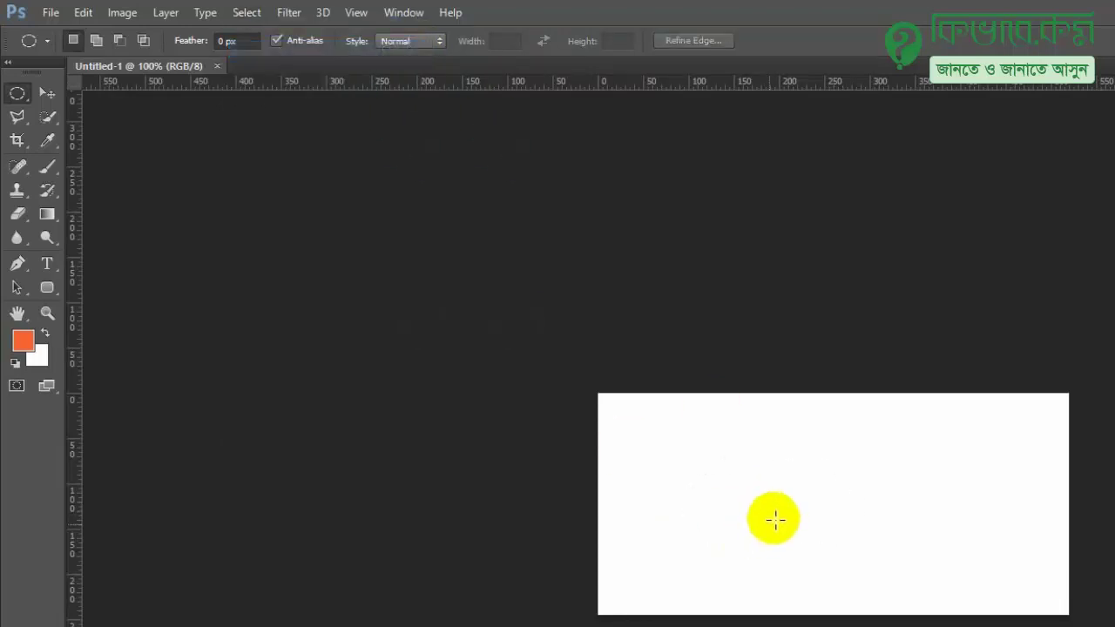
left_click_drag(17, 94, 87, 90)
left_click_drag(715, 433, 950, 571)
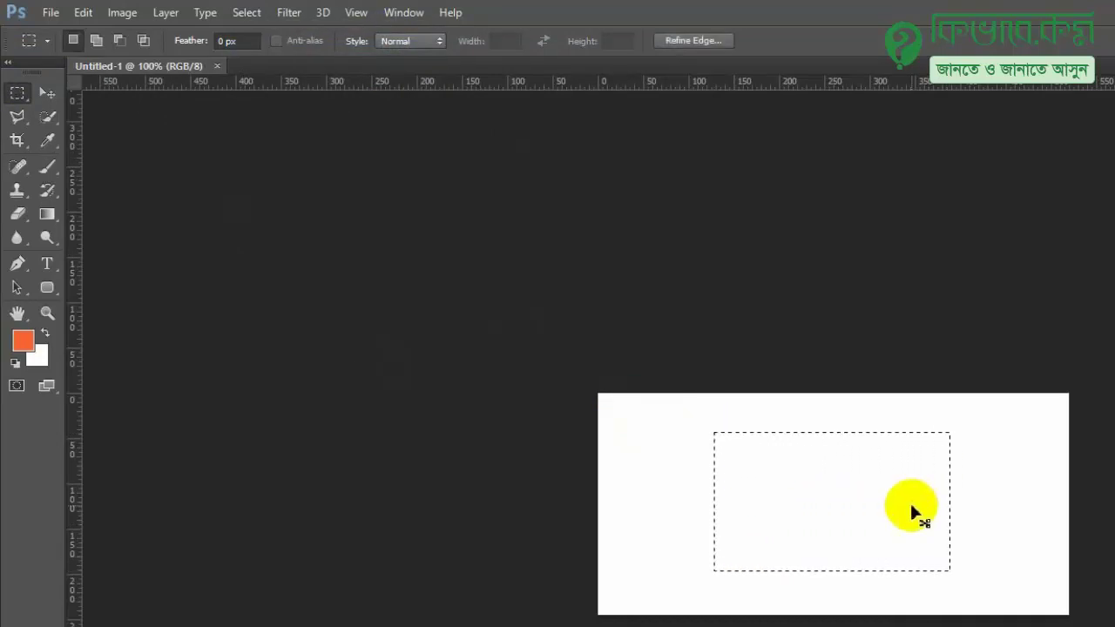
Select a 249 by 142 px rectangle, add an overlapping rectangle, and fill with the orange foreground colour
left_click(911, 507)
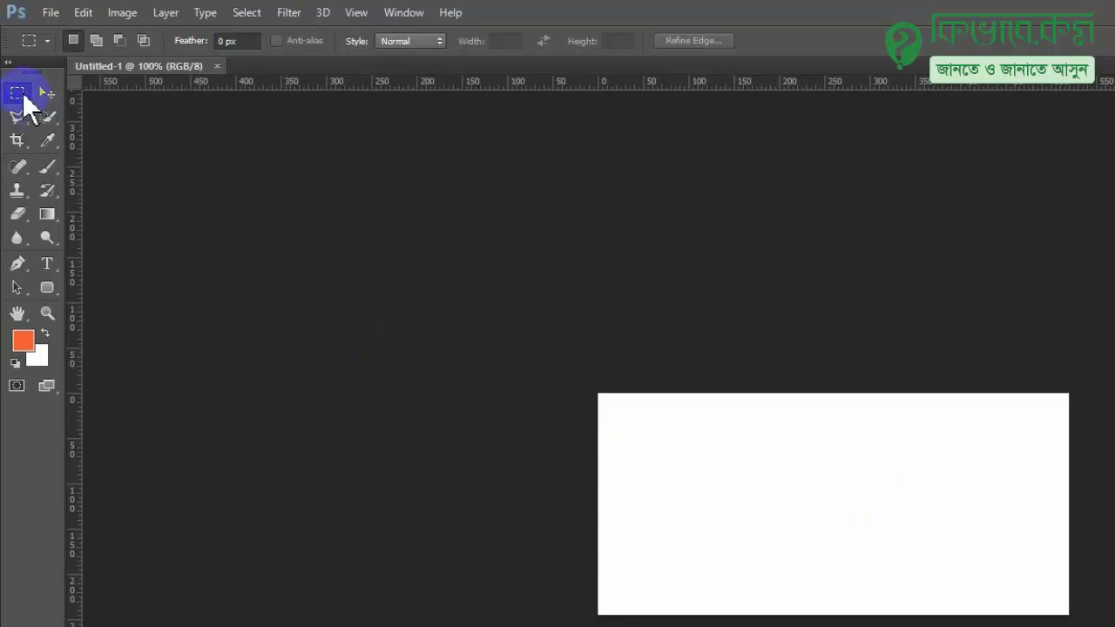
left_click_drag(636, 438, 862, 567)
left_click_drag(945, 588, 798, 470, "shift")
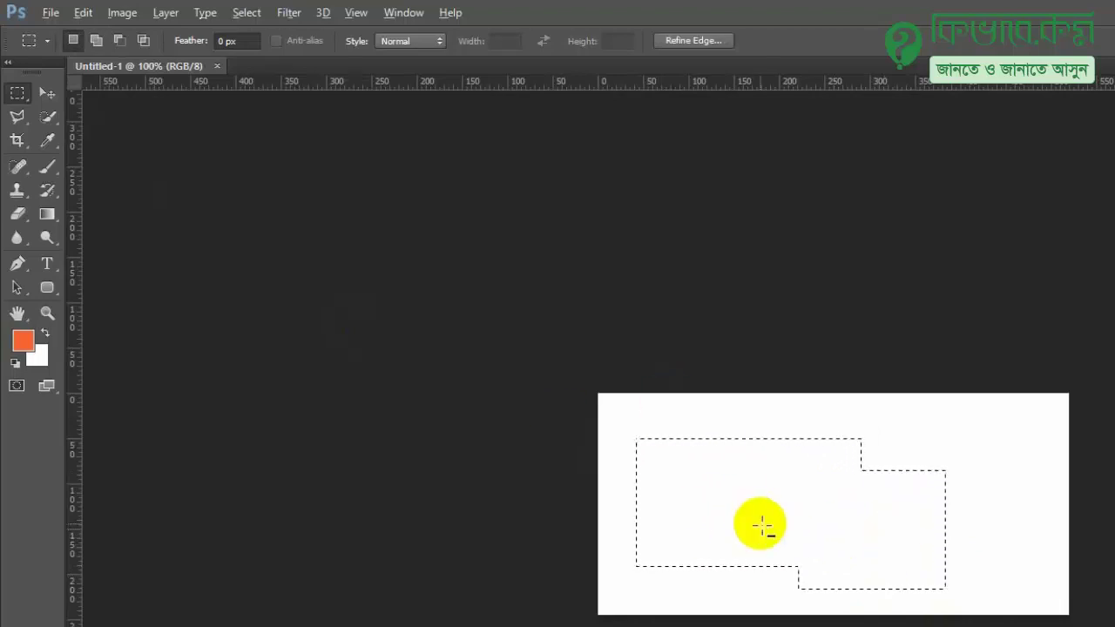
key("alt+BackSpace")
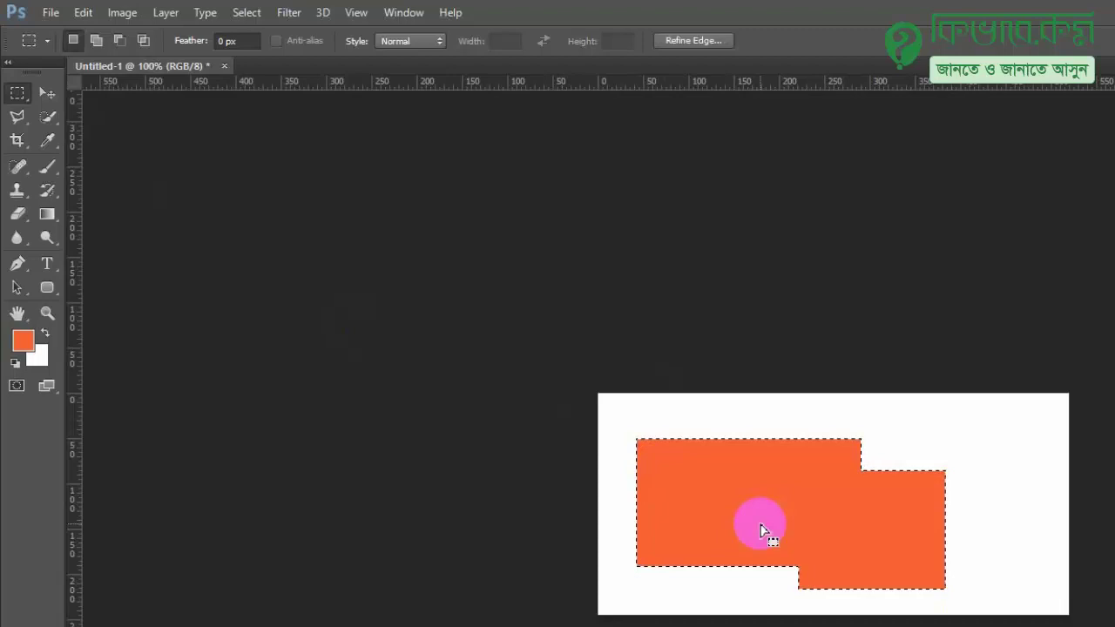
Deselect and drag a new square selection overlapping the orange shape's right side
left_click(913, 428)
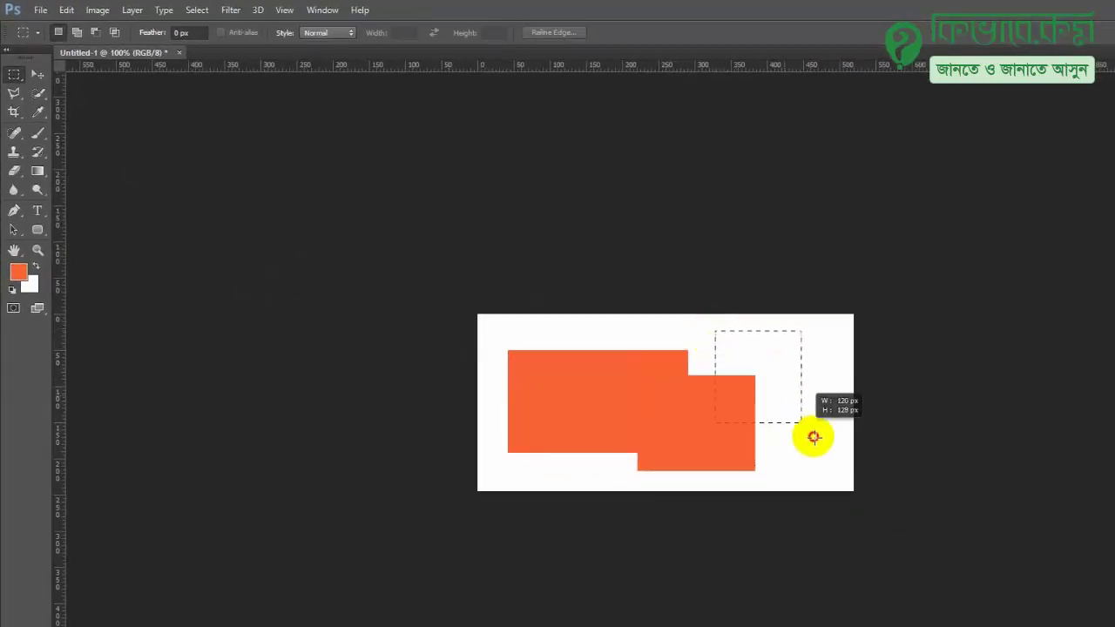
left_click_drag(812, 437, 818, 437)
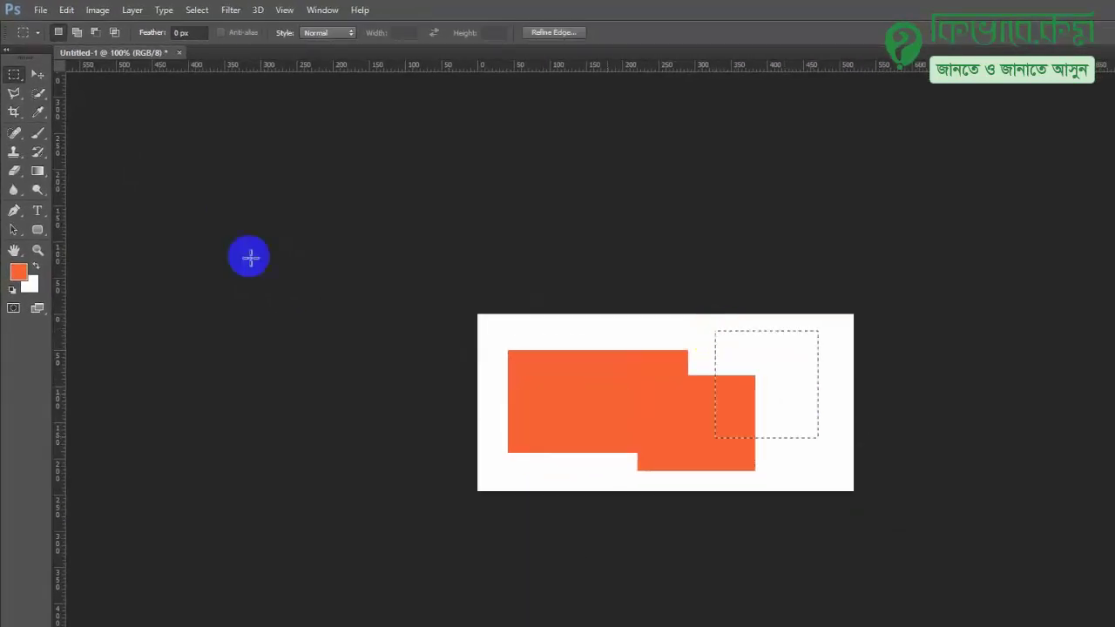